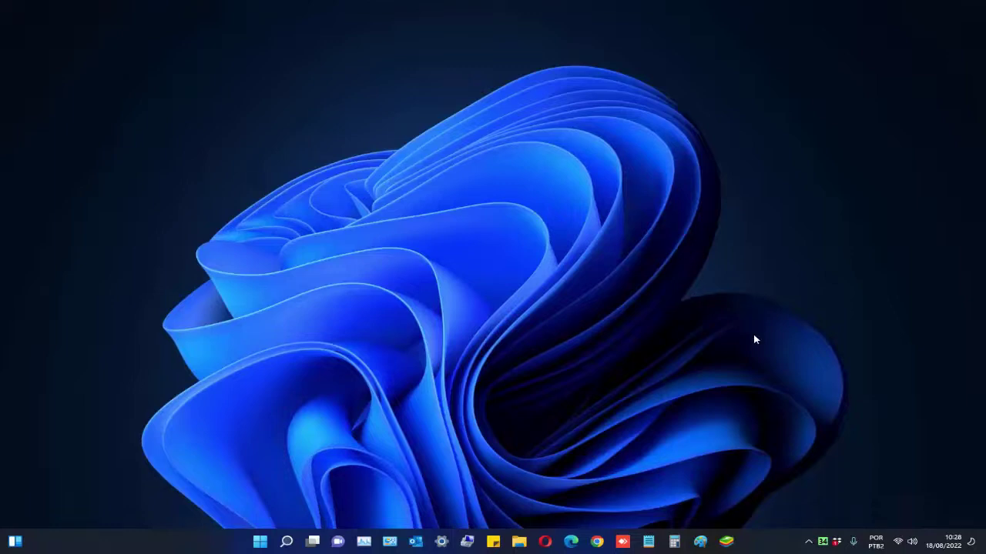
- Connect the PC to the open Twibi Wi-Fi network from the taskbar network flyout
left_click(899, 542)
left_click(826, 327)
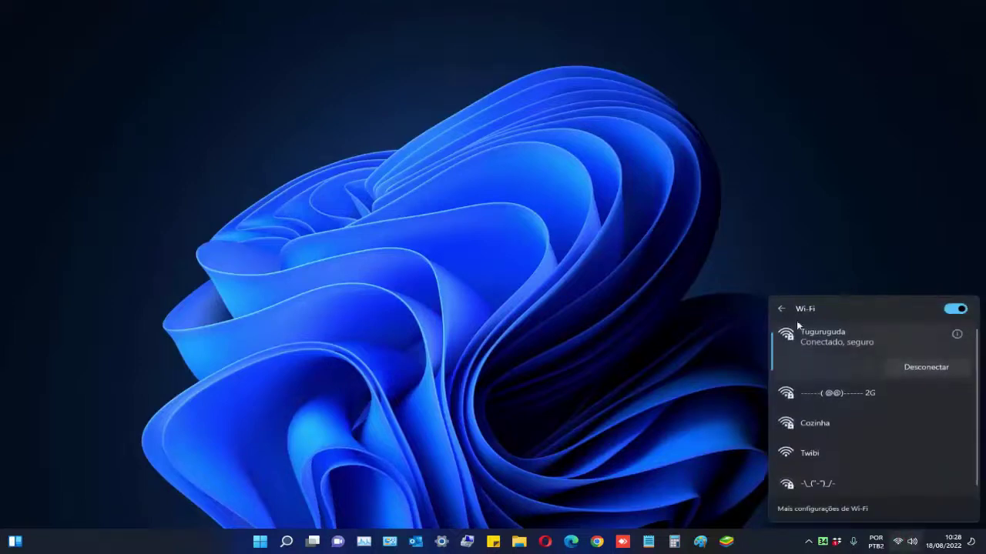
left_click(820, 451)
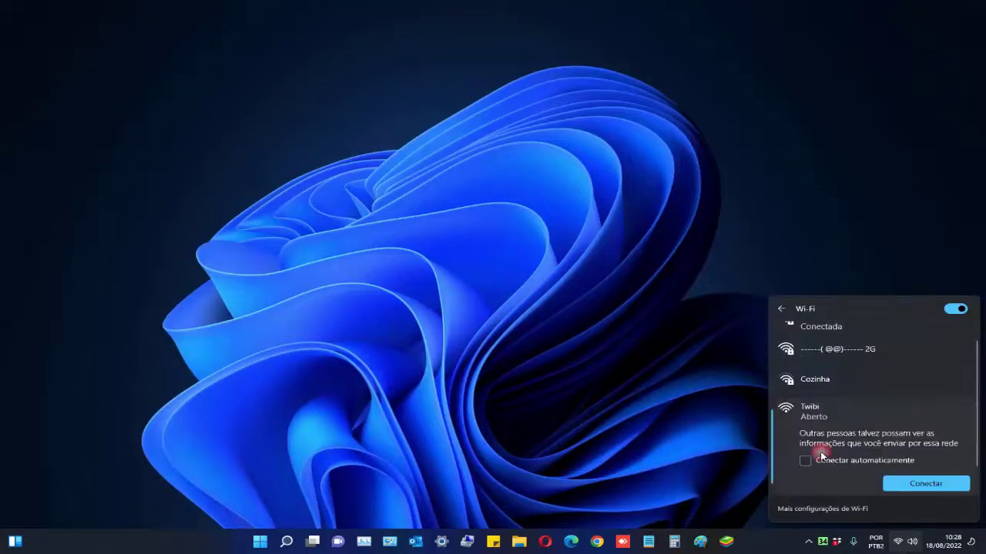
left_click(913, 481)
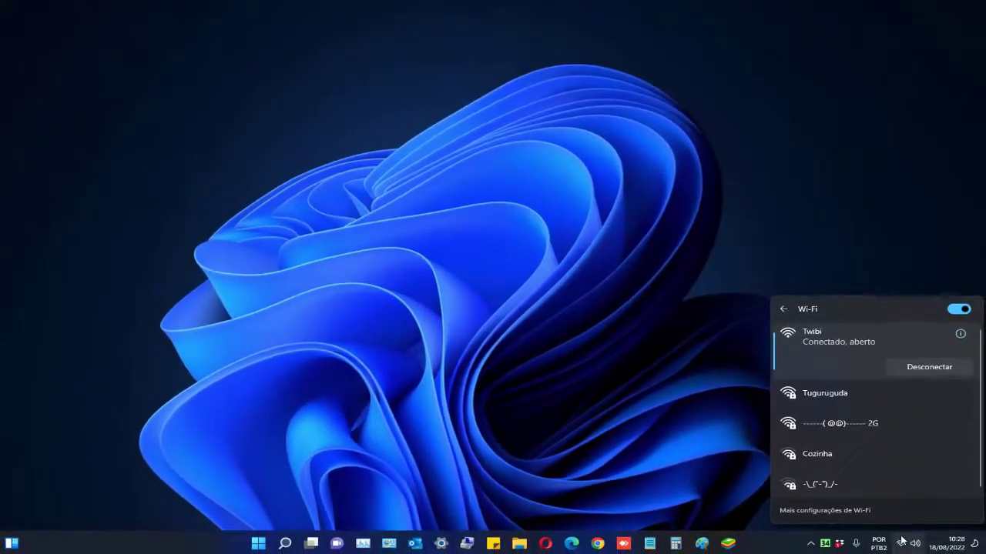
right_click(900, 544)
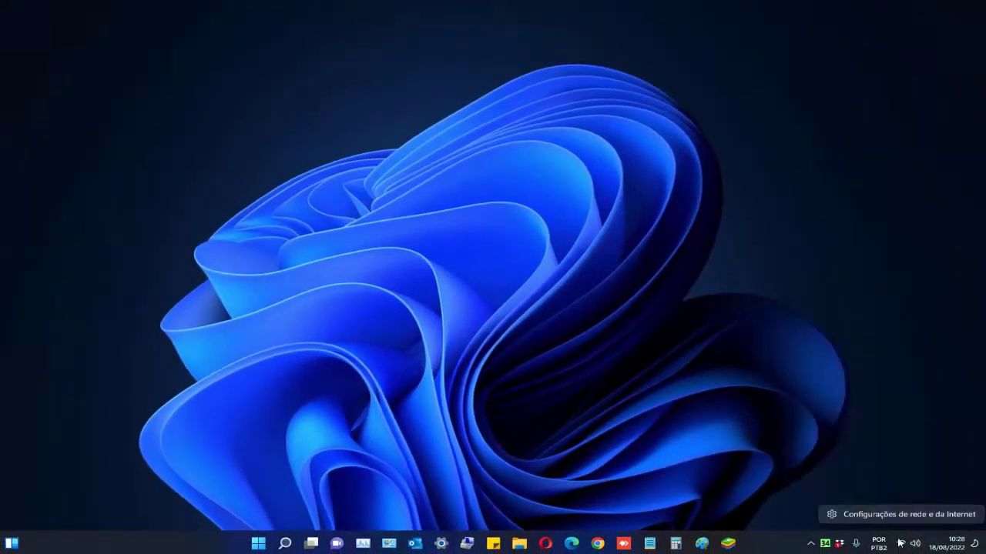
- View the Wi-Fi 2 adapter's connection details, confirming gateway 192.168.5.1
left_click(898, 513)
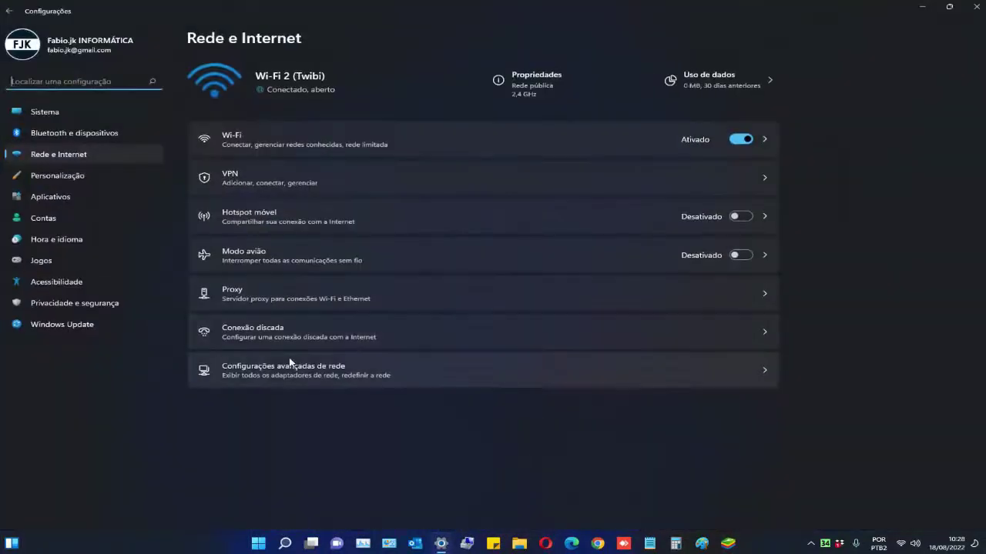
left_click(288, 367)
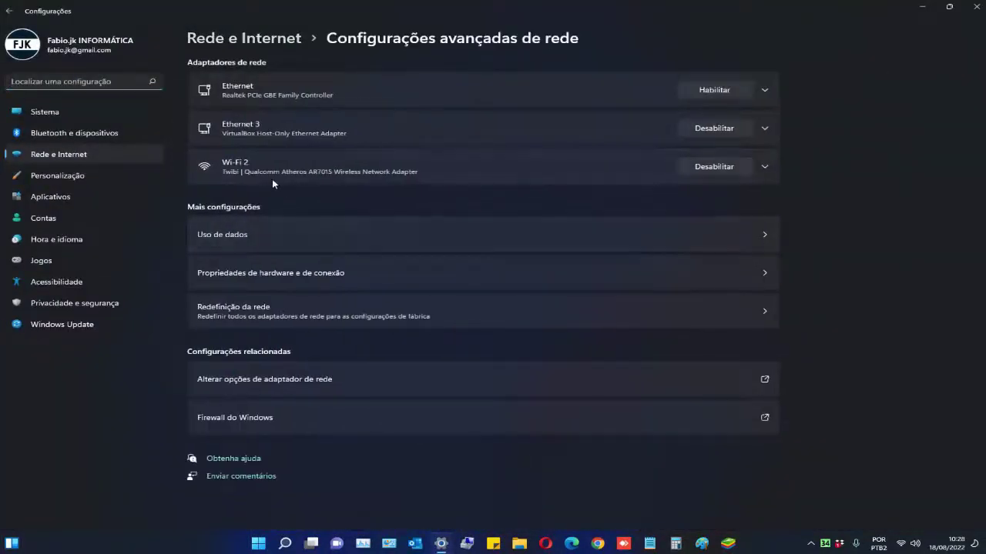
left_click(266, 377)
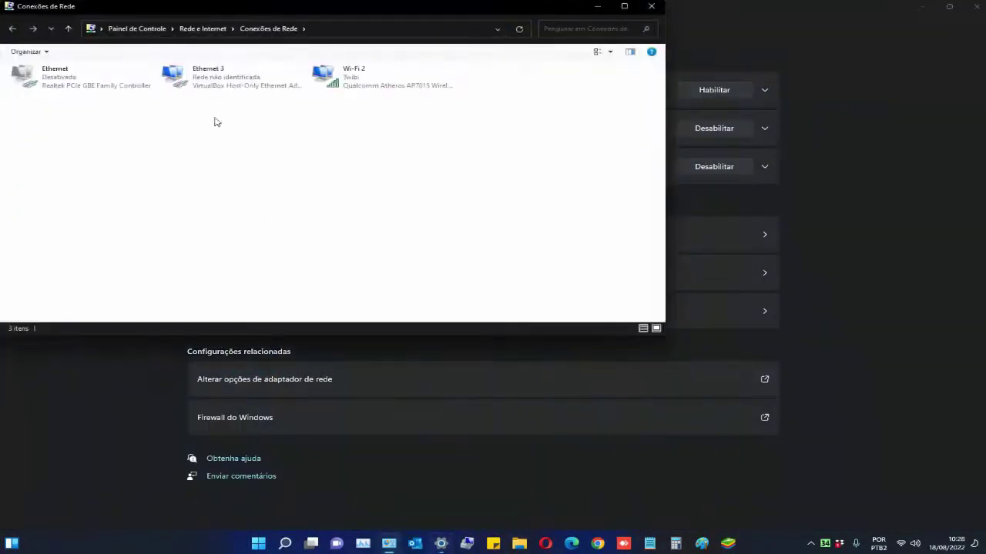
right_click(317, 44)
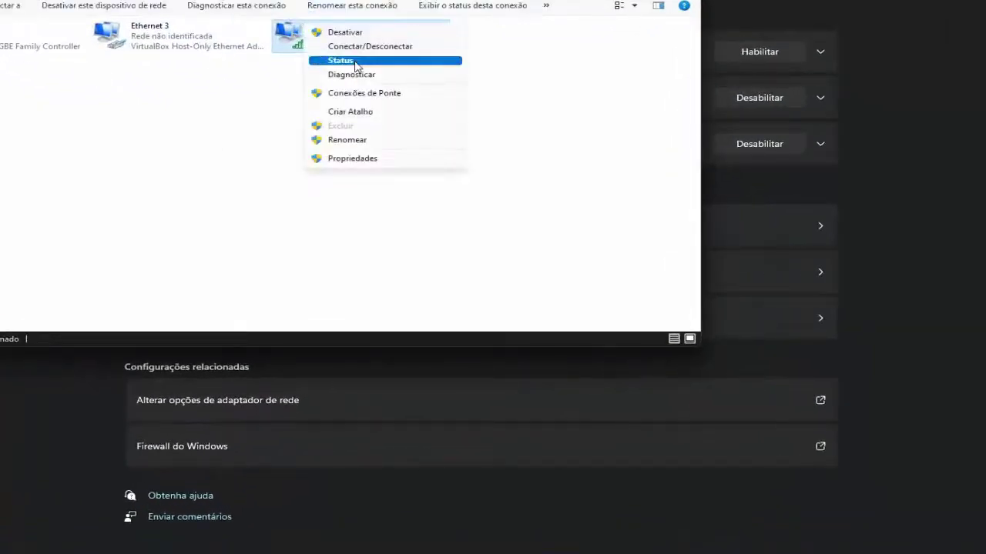
left_click(362, 75)
left_click(412, 293)
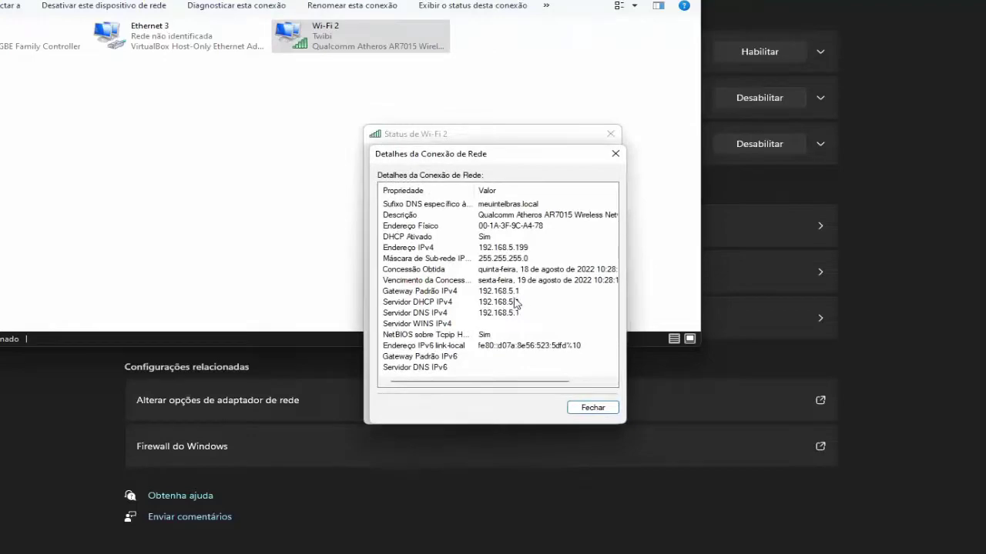
- Close the details, status, adapter and Settings windows, and launch Microsoft Edge
left_click(615, 153)
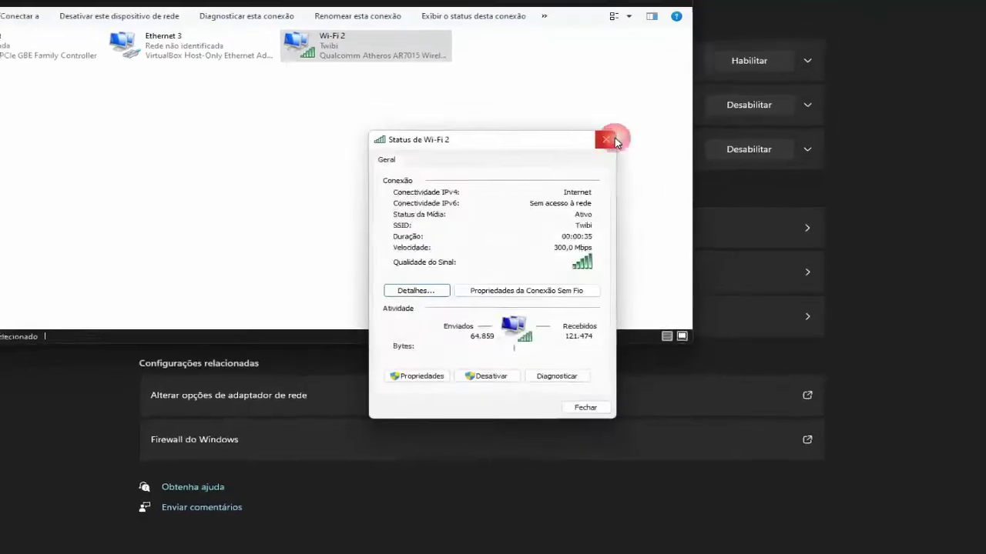
left_click(610, 134)
left_click(655, 13)
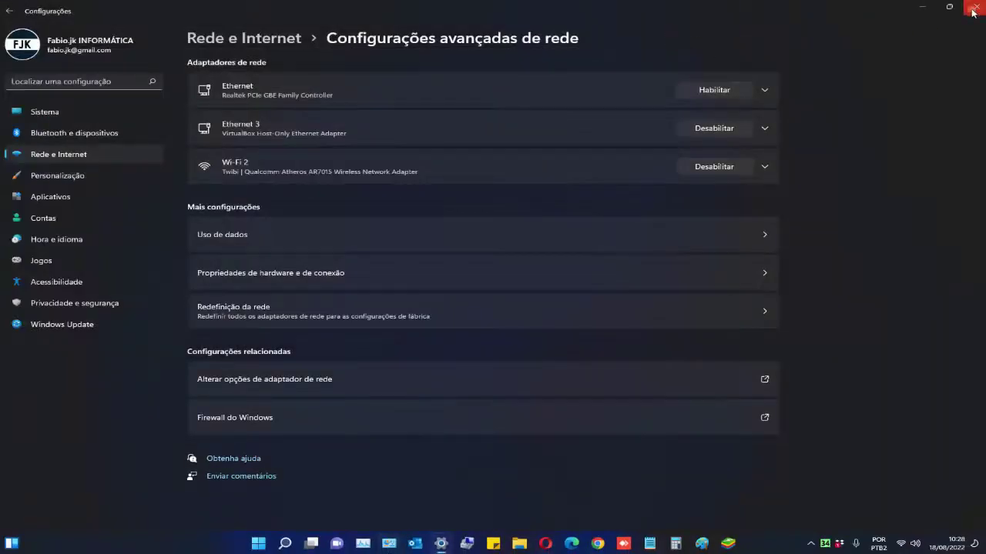
left_click(976, 6)
left_click(572, 543)
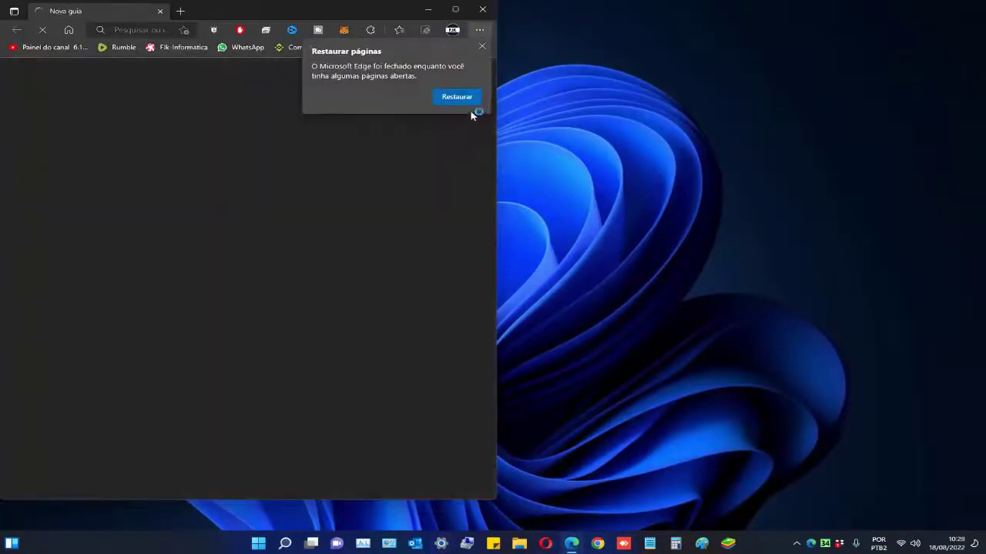
- Maximize Edge, load 192.168.5.1, dismiss the restore prompt and start the Twibi quick setup
double_click(456, 11)
left_click(337, 25)
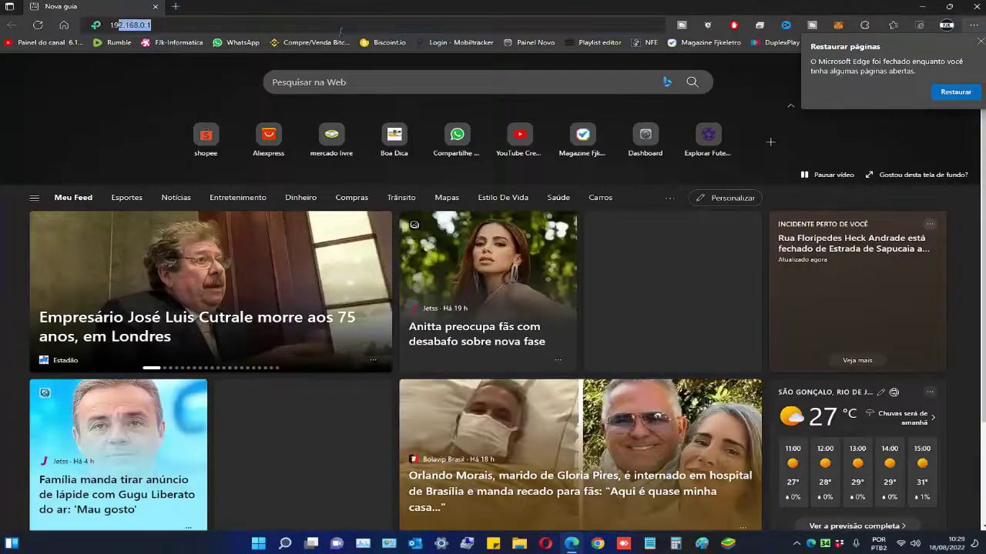
type("192.168.5.1")
key("Return")
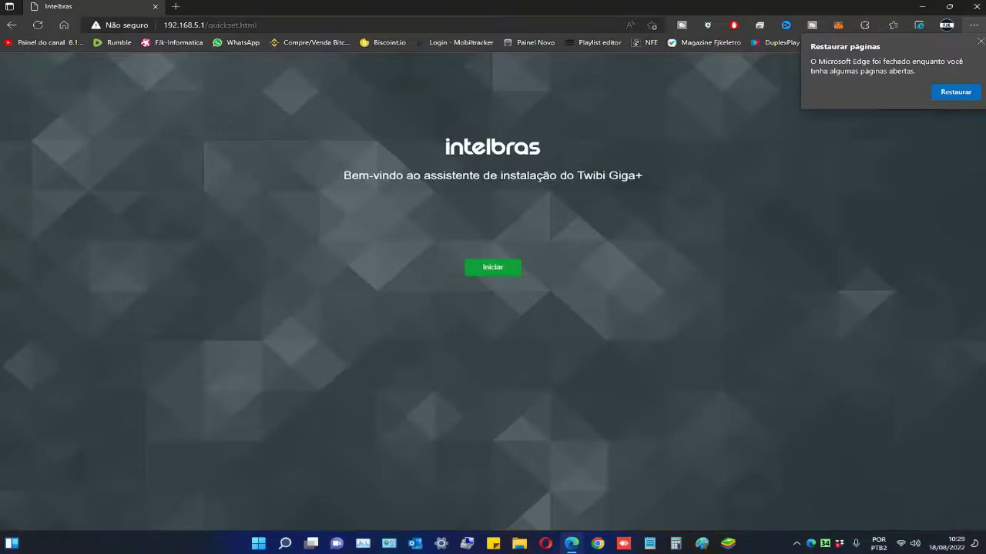
left_click(981, 41)
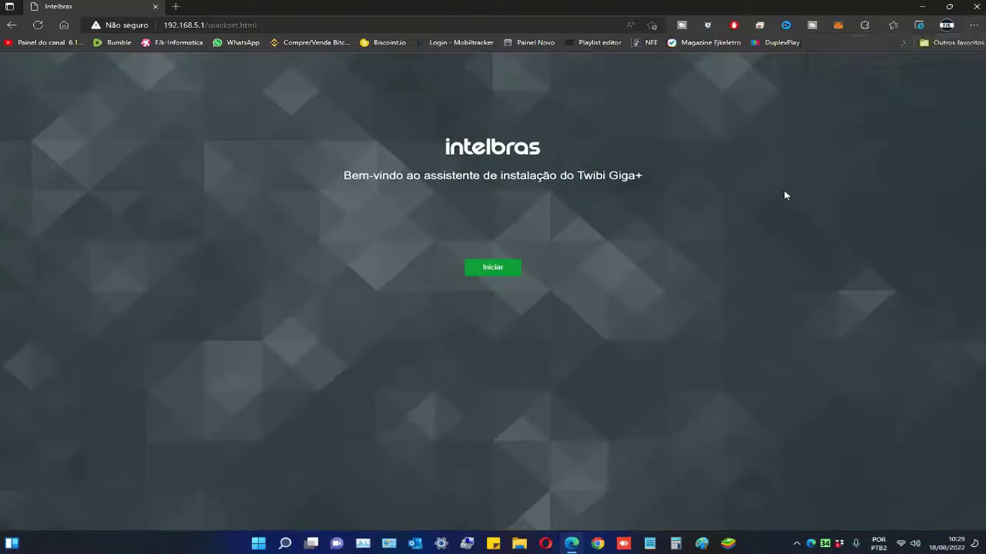
left_click(493, 268)
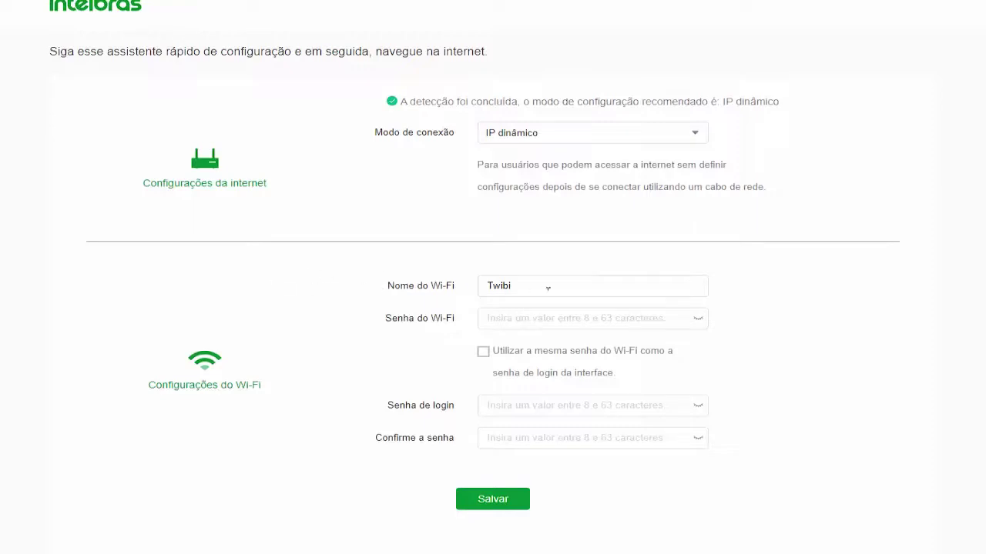
- Rename the Wi-Fi network from Twibi to 'teste' and enter its Wi-Fi password
left_click_drag(514, 286, 434, 288)
type("teste")
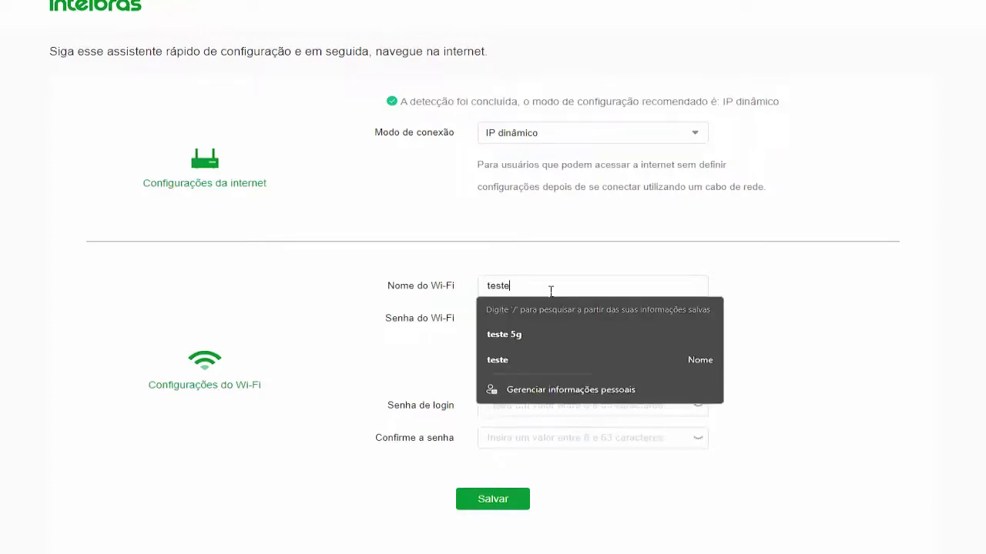
left_click(411, 347)
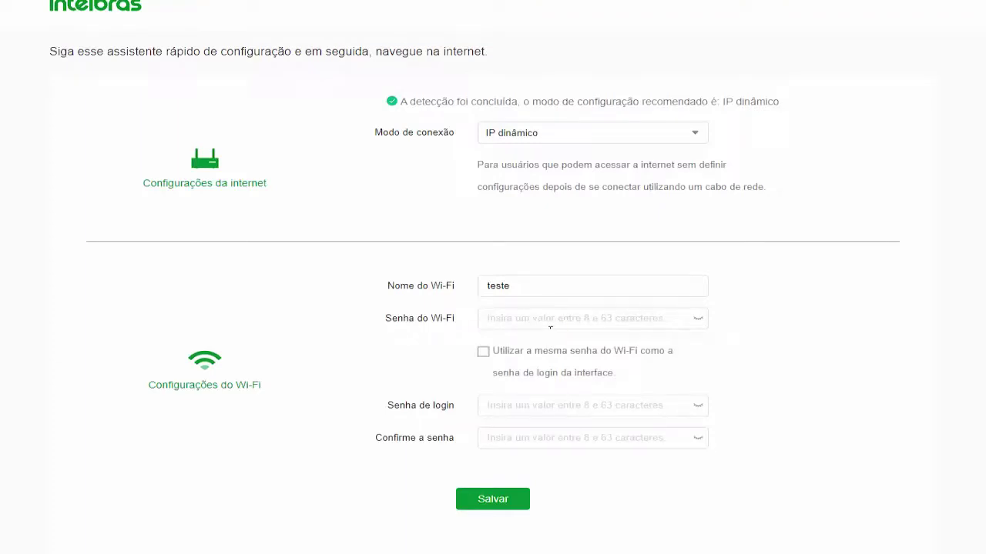
type("12345678")
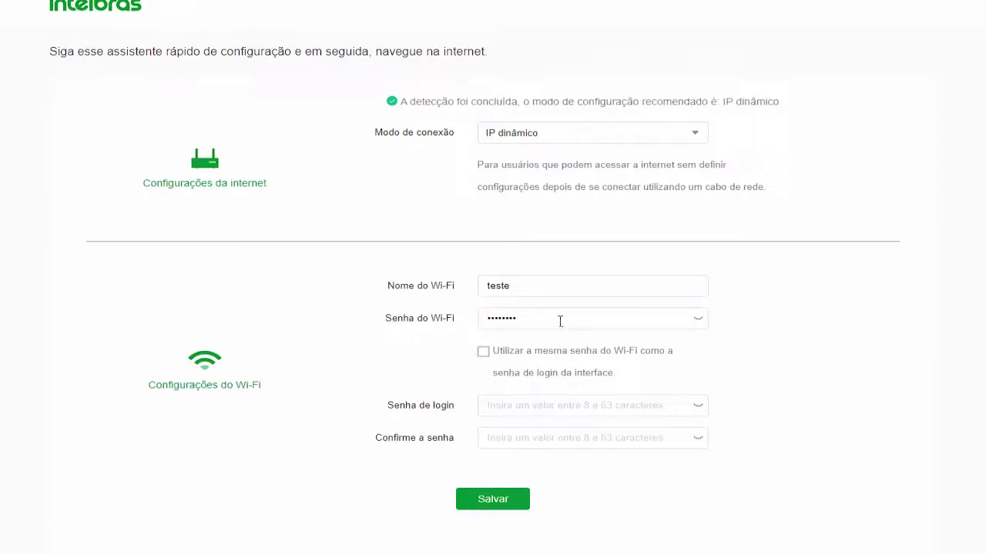
- Enter and confirm the router login password, then save the setup
left_click(533, 410)
type("********")
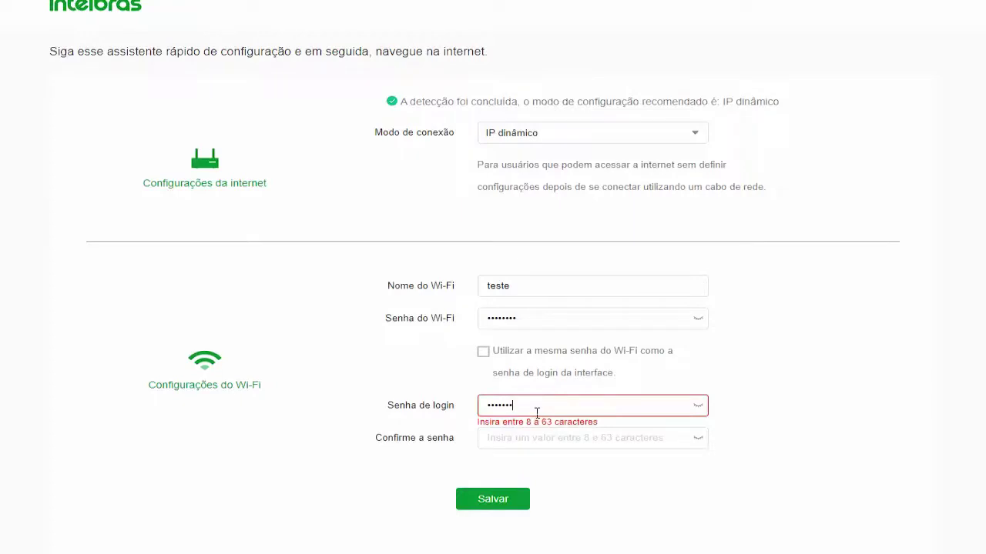
key("Tab")
type("********")
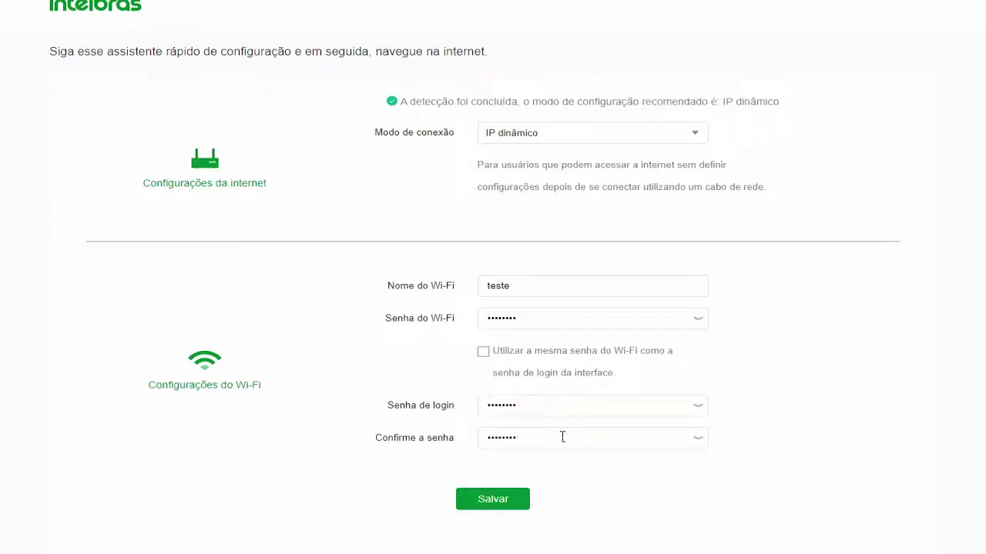
left_click(502, 499)
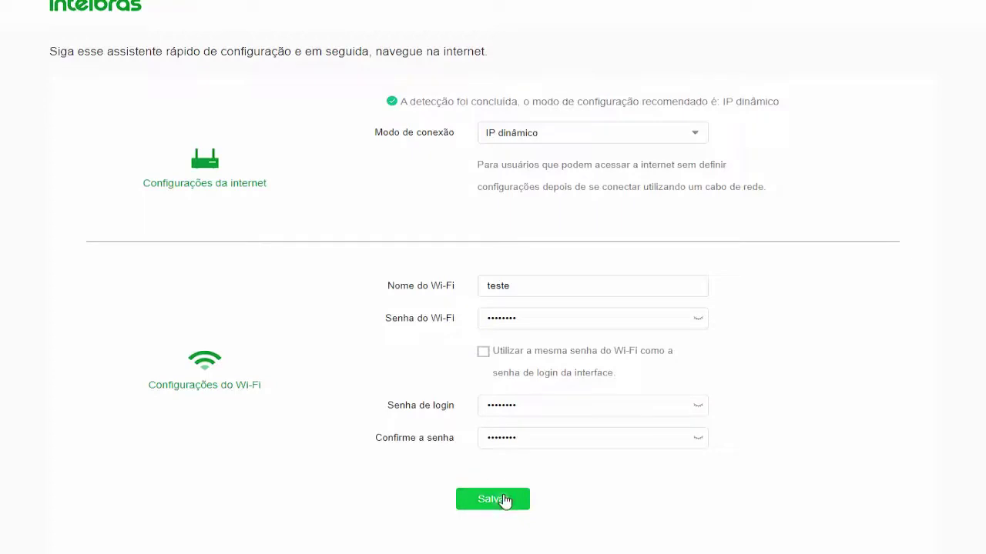
left_click(504, 500)
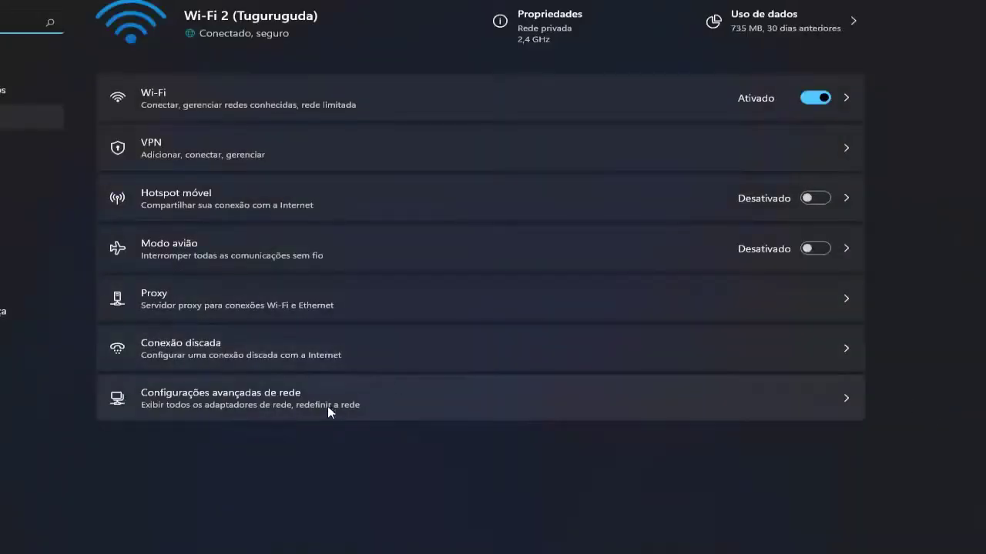
- Open Advanced network settings and its network adapter options list
left_click(321, 403)
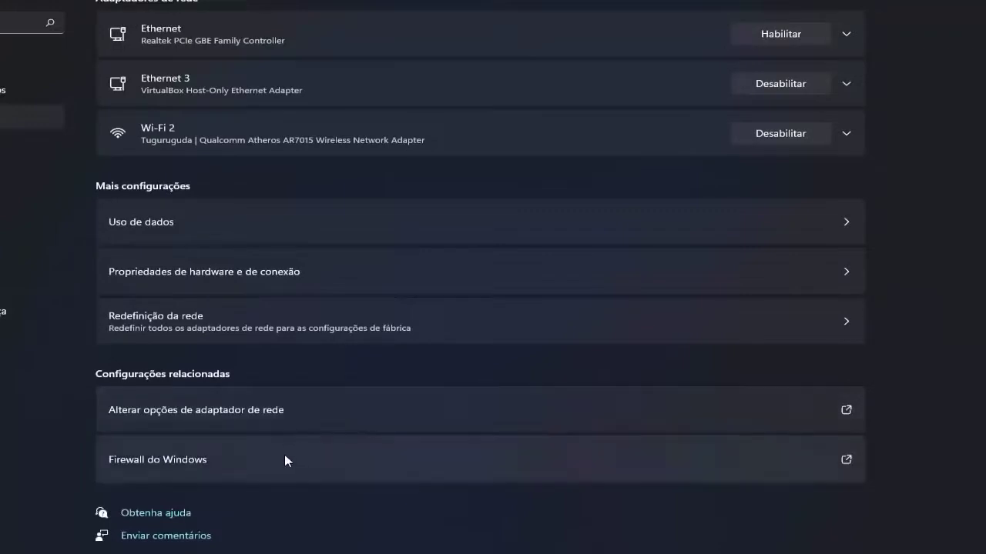
left_click(260, 410)
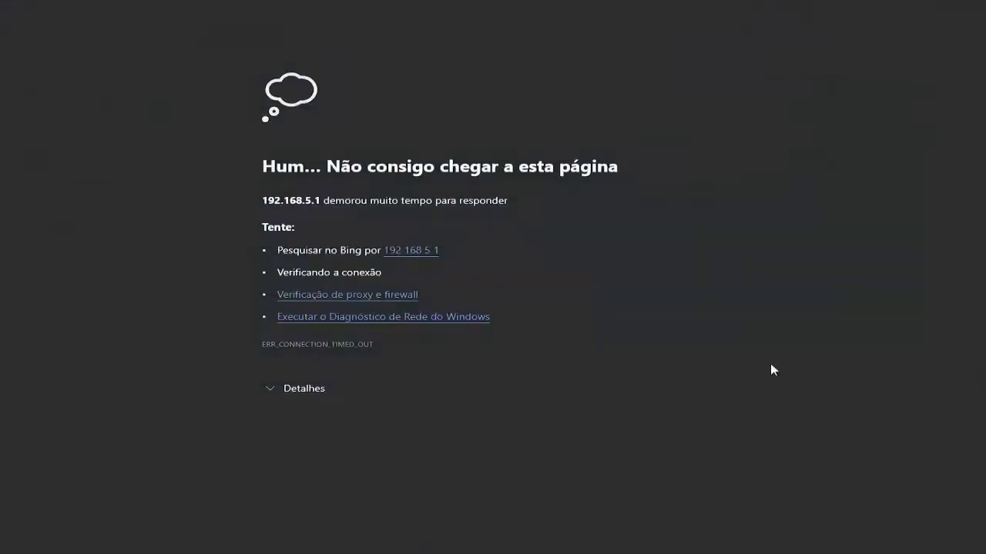
- Join the secured teste network with its security key, close the flyout, and open a new tab
key("super+a")
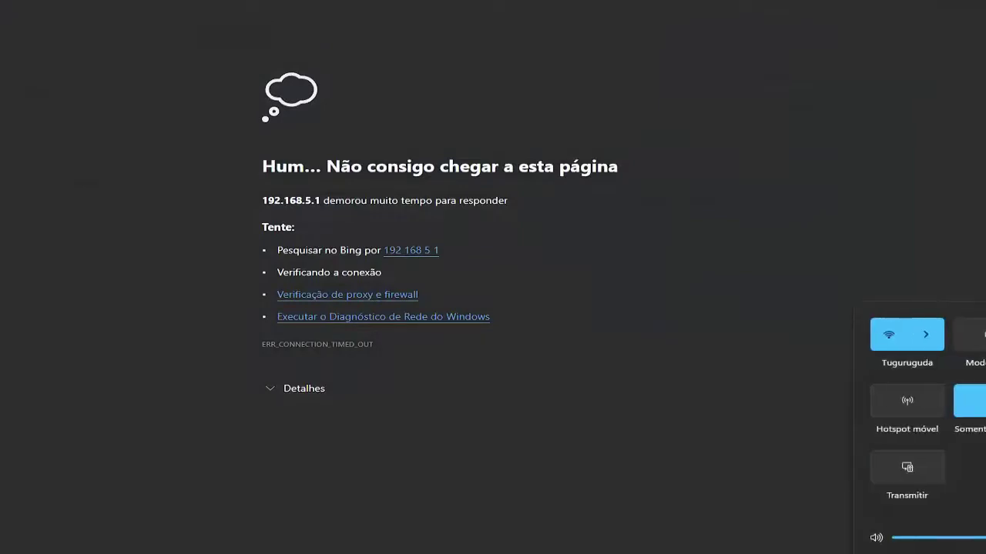
left_click(932, 334)
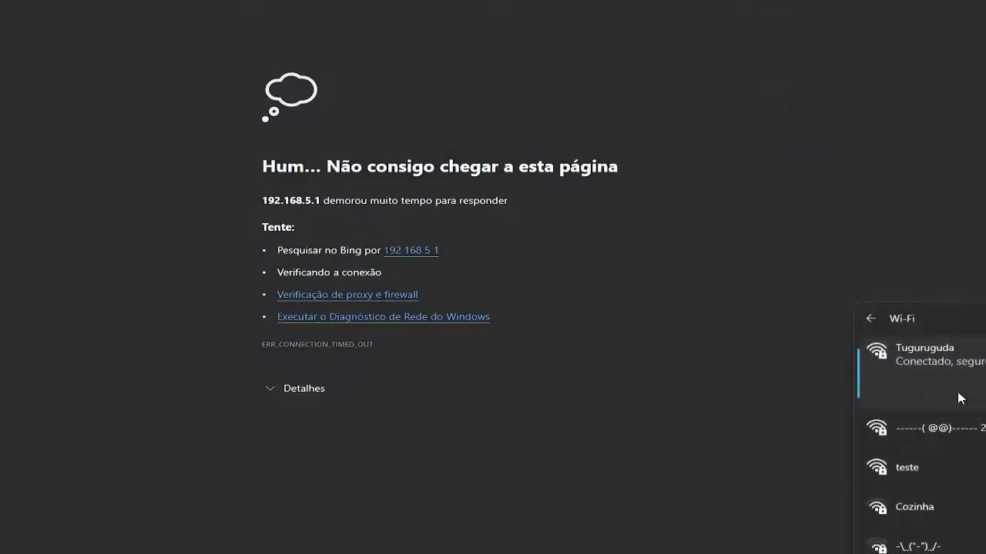
left_click(917, 477)
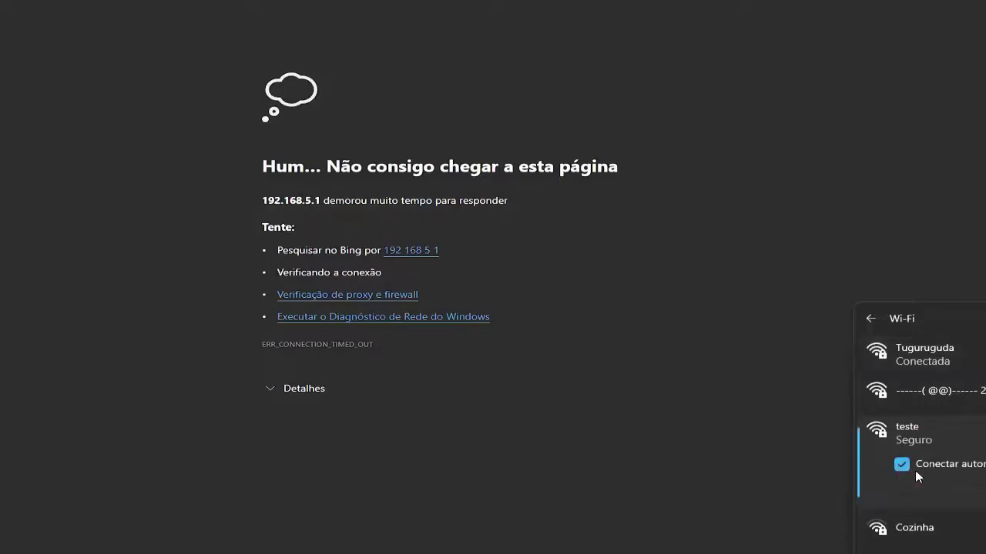
left_click(978, 497)
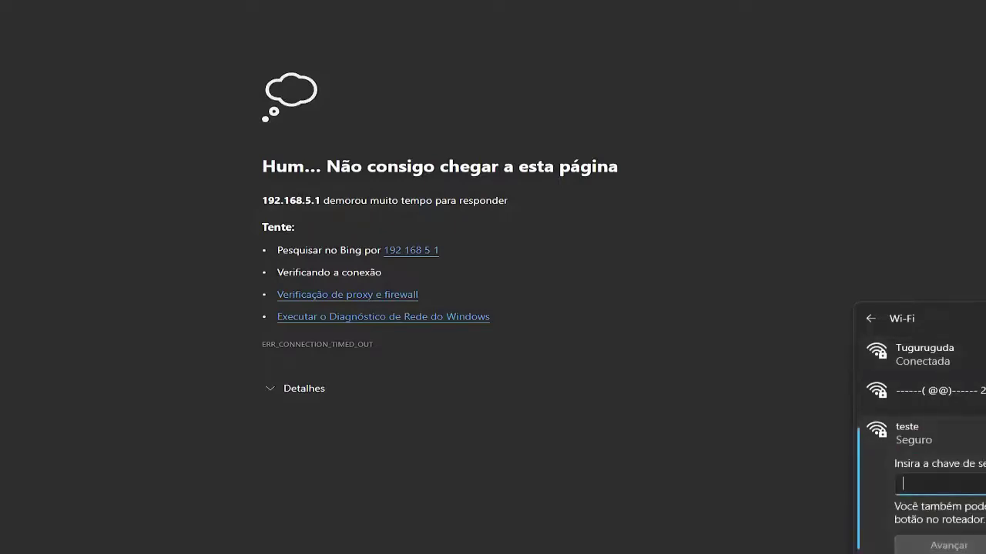
type("••••••••")
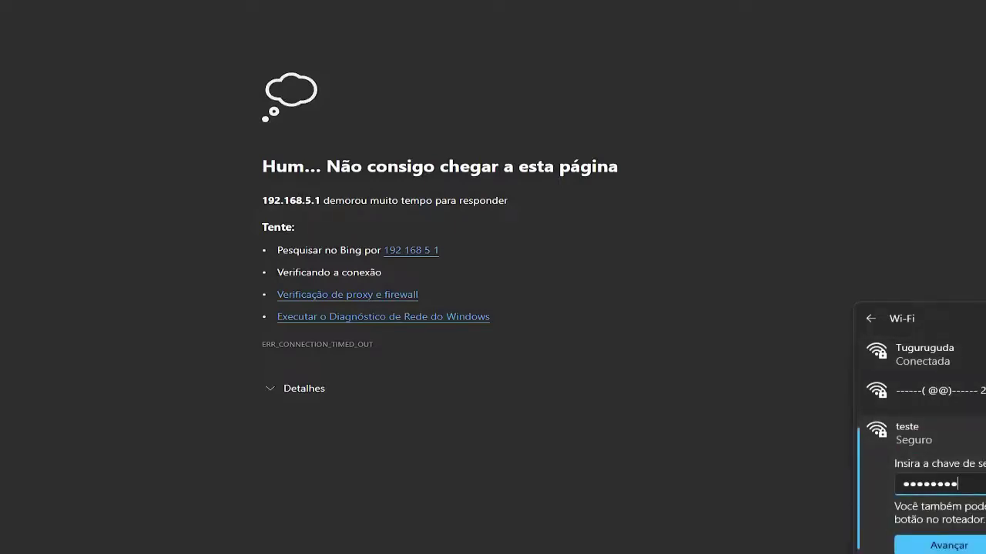
left_click(947, 543)
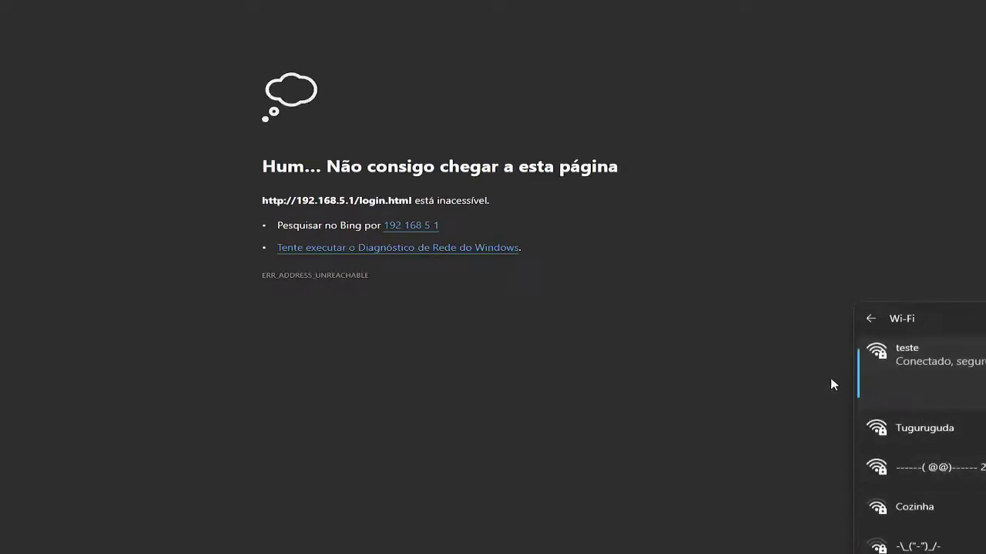
left_click(776, 374)
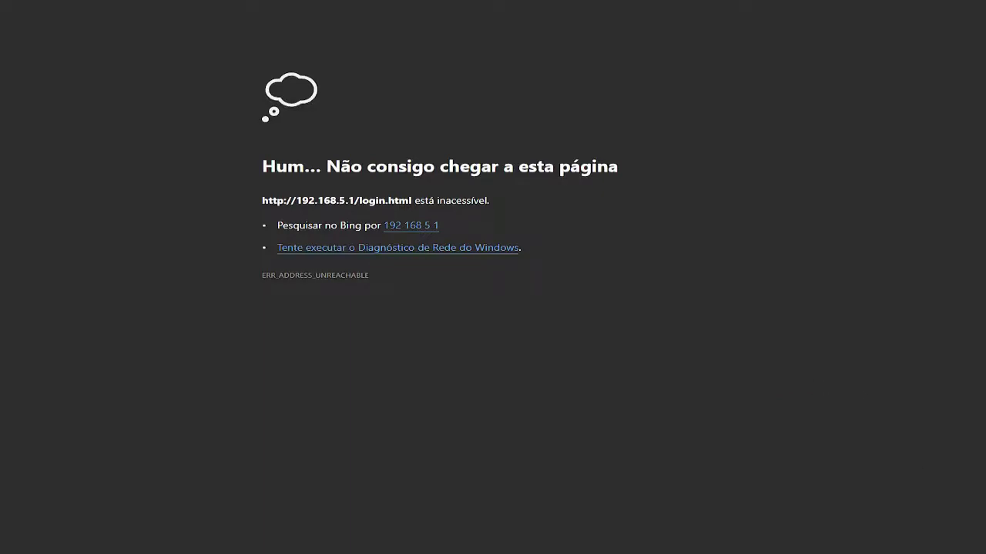
key("ctrl+t")
type("sade")
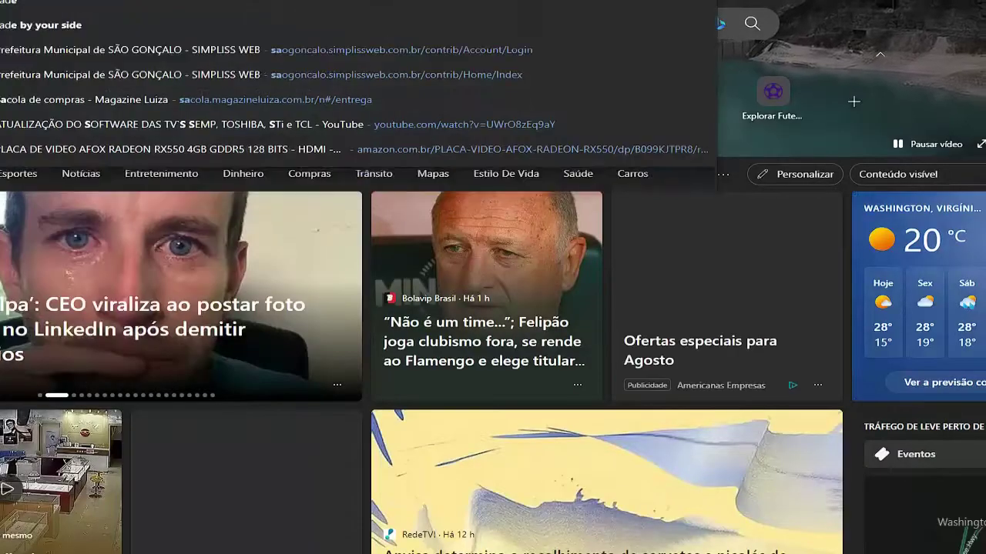
key("Return")
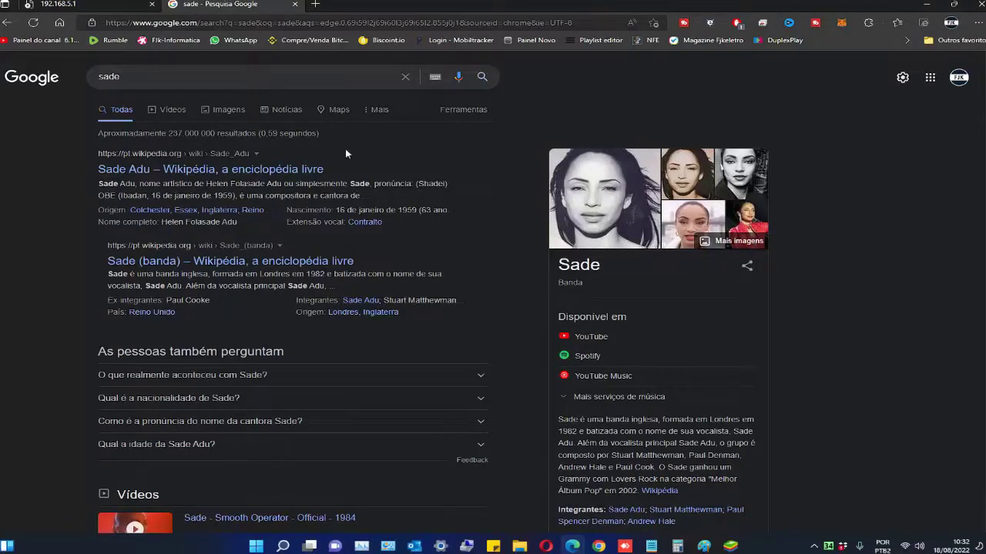
left_click(294, 4)
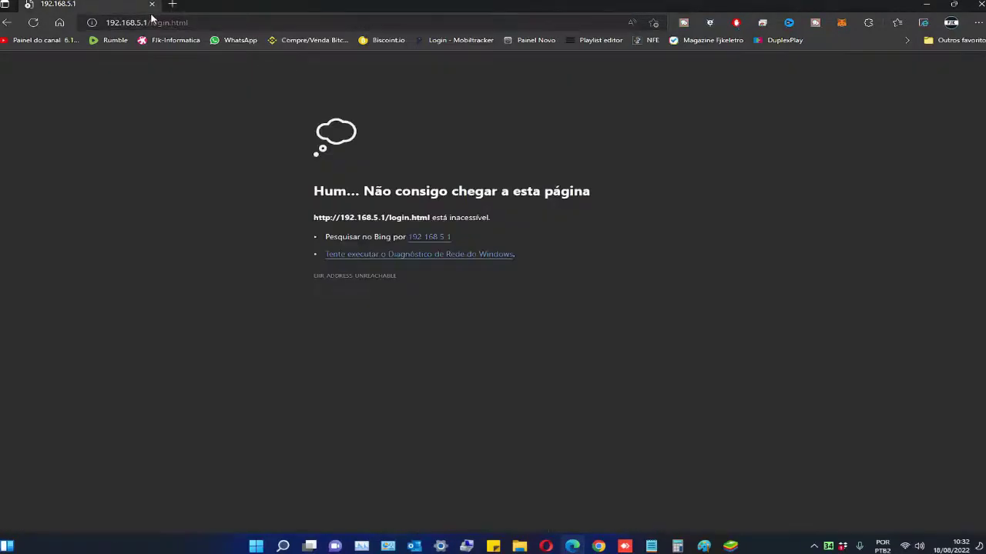
- Reload the 192.168.5.1 router page and sign in with the admin password
left_click(177, 23)
key("Return")
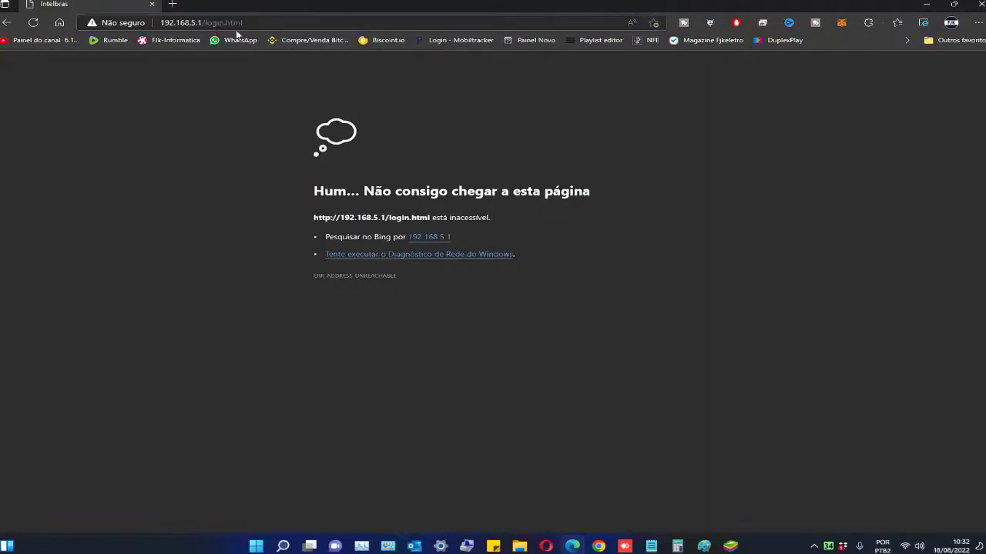
left_click(510, 241)
type("admin")
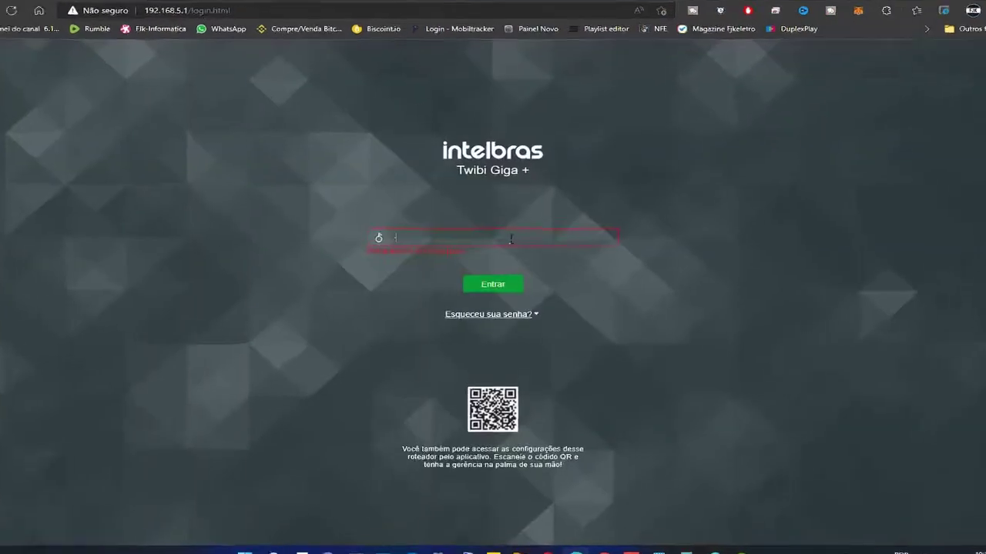
type("123")
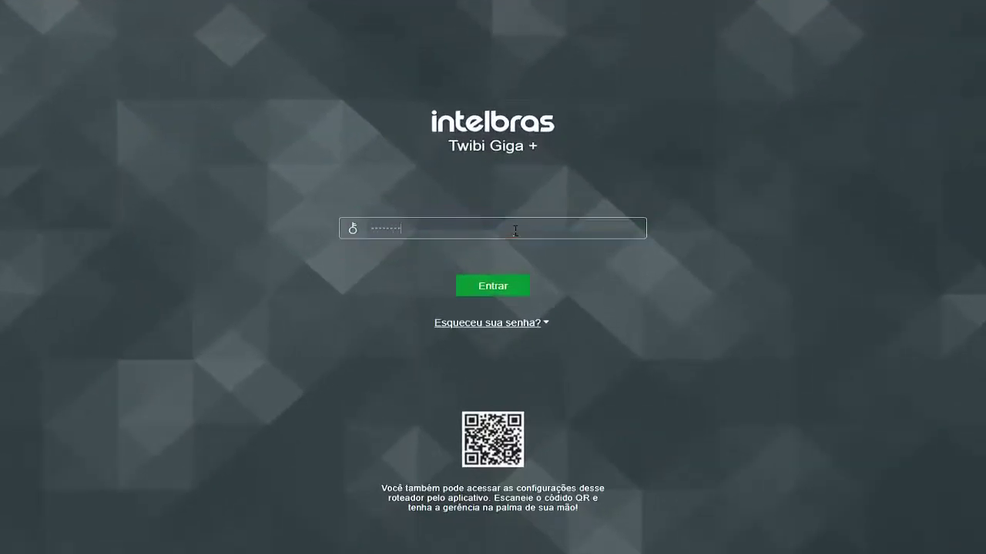
left_click(510, 287)
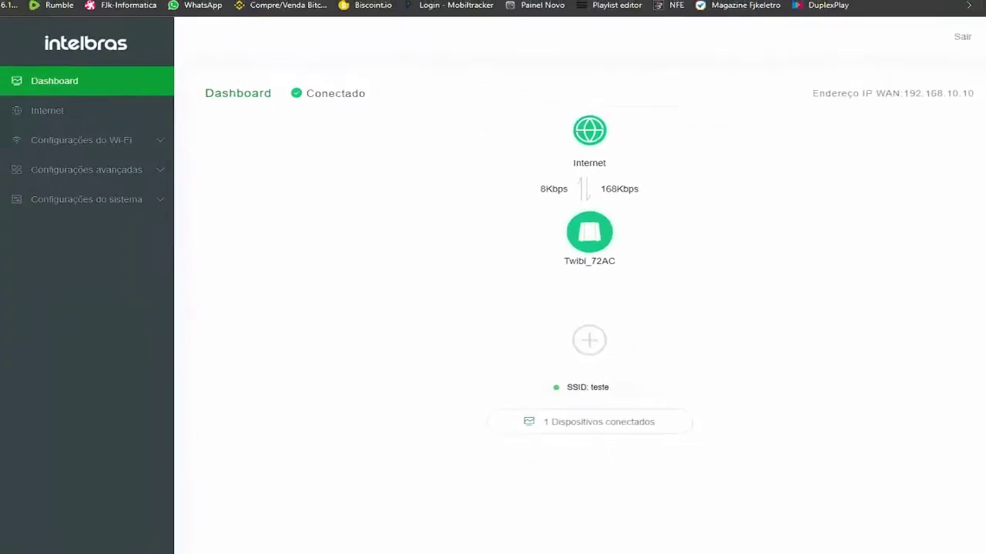
- Go to Internet, then the Configurações do Wi-Fi page showing network name teste
left_click(83, 119)
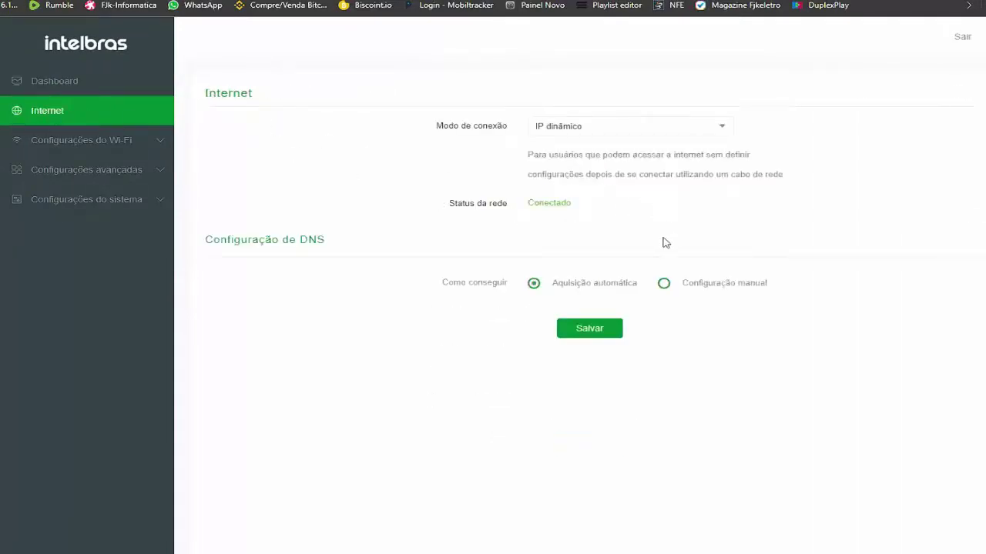
left_click(92, 155)
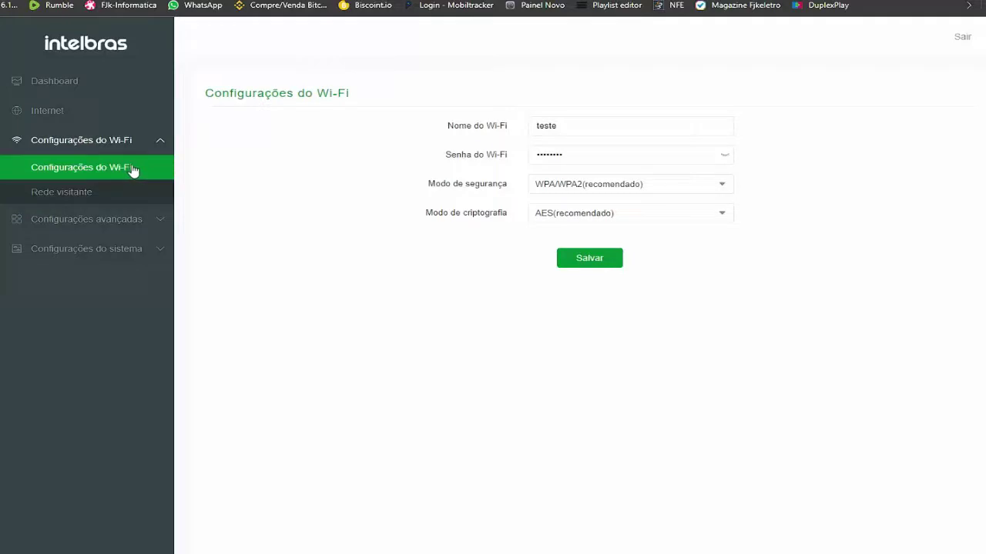
- Turn on the Visitante guest network for 8 horas with Manual bandwidth limit 100
left_click(88, 190)
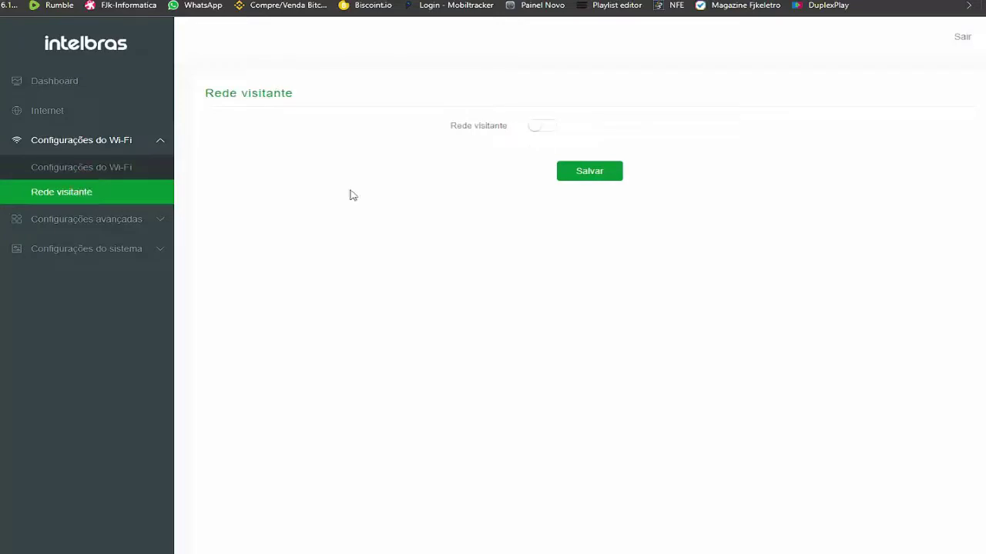
left_click(543, 128)
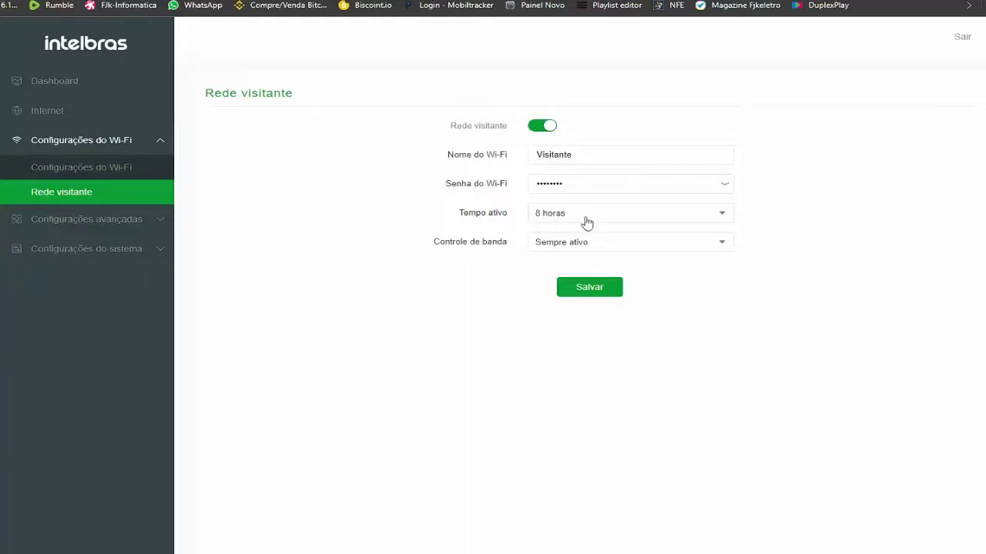
left_click(720, 216)
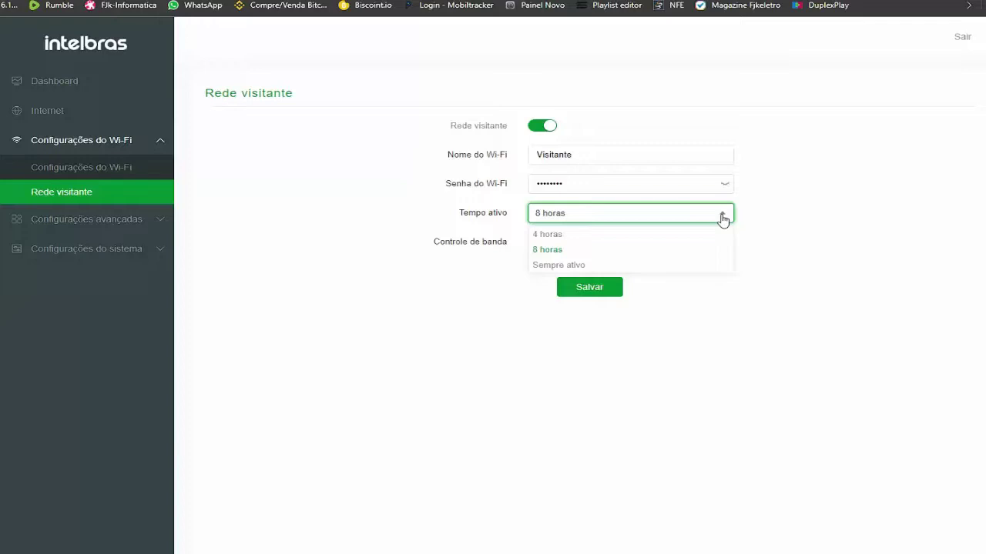
left_click(498, 280)
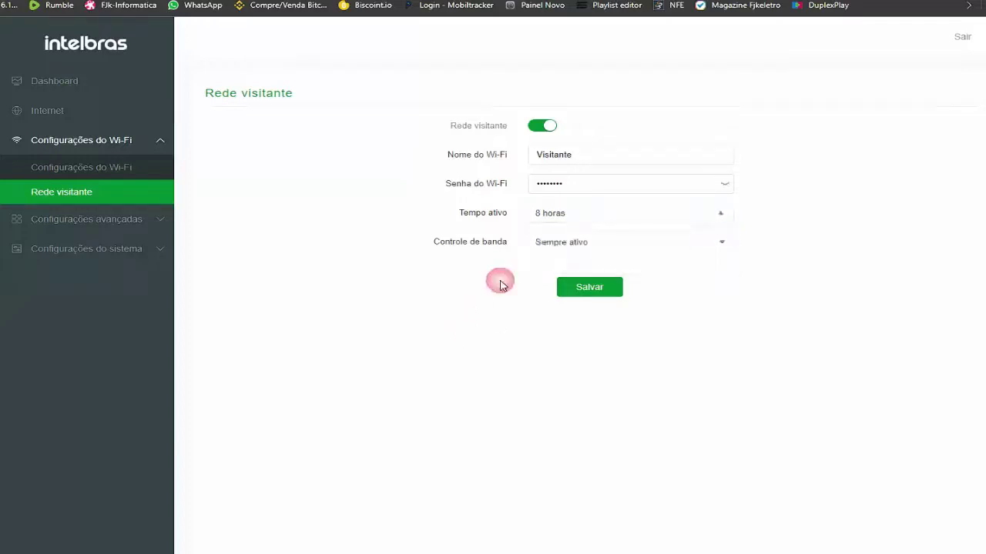
left_click(588, 251)
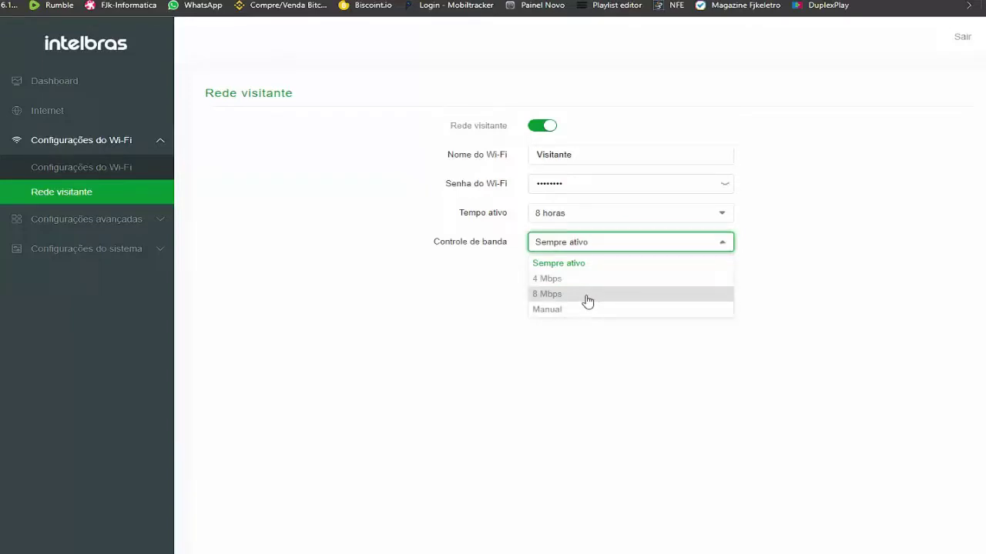
left_click(563, 311)
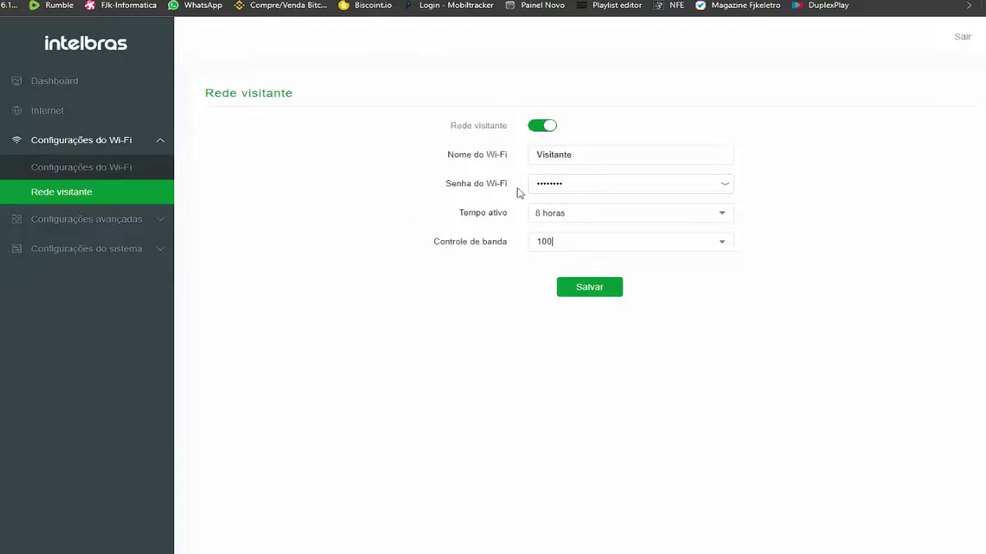
left_click(122, 220)
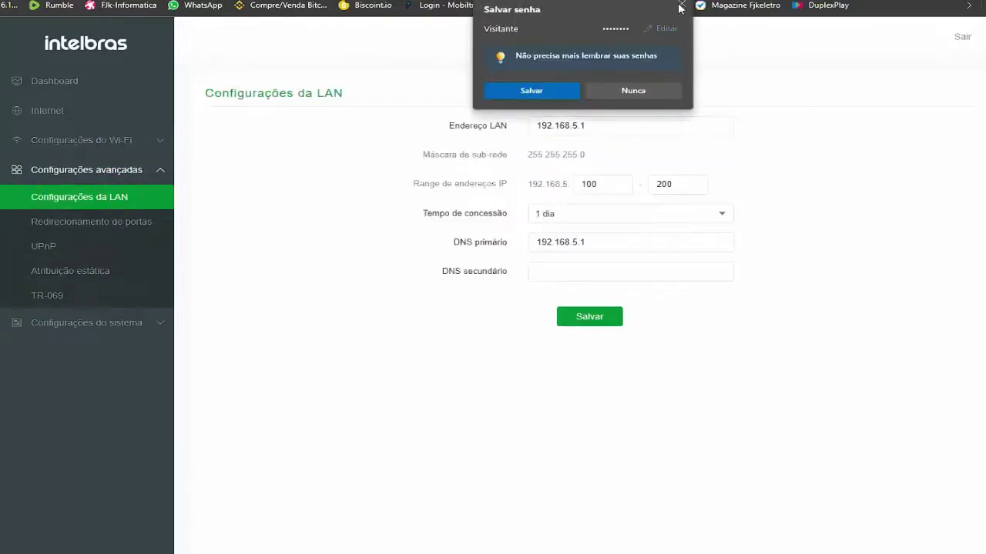
- Dismiss Edge's save-password popup and open the empty Redirecionamento de portas page
left_click(681, 5)
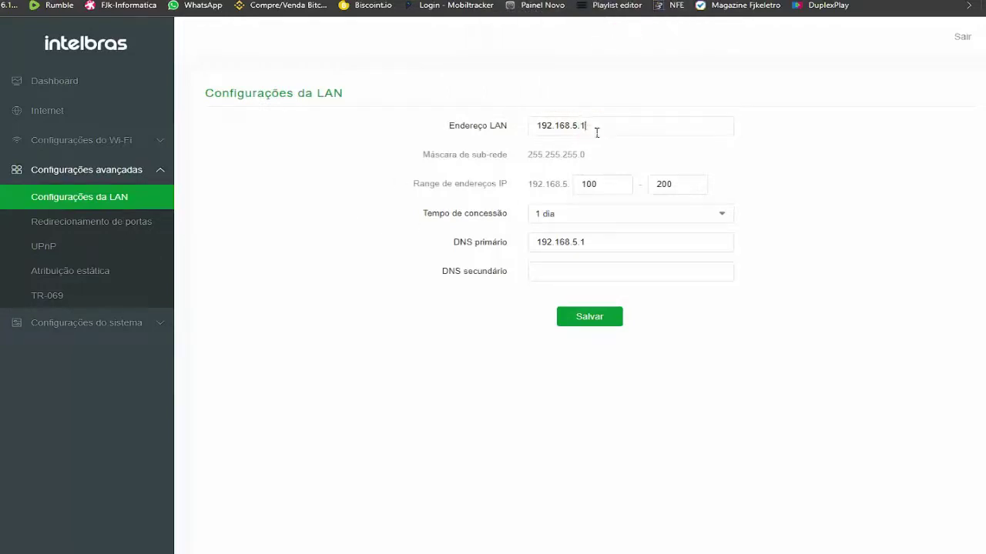
left_click(100, 224)
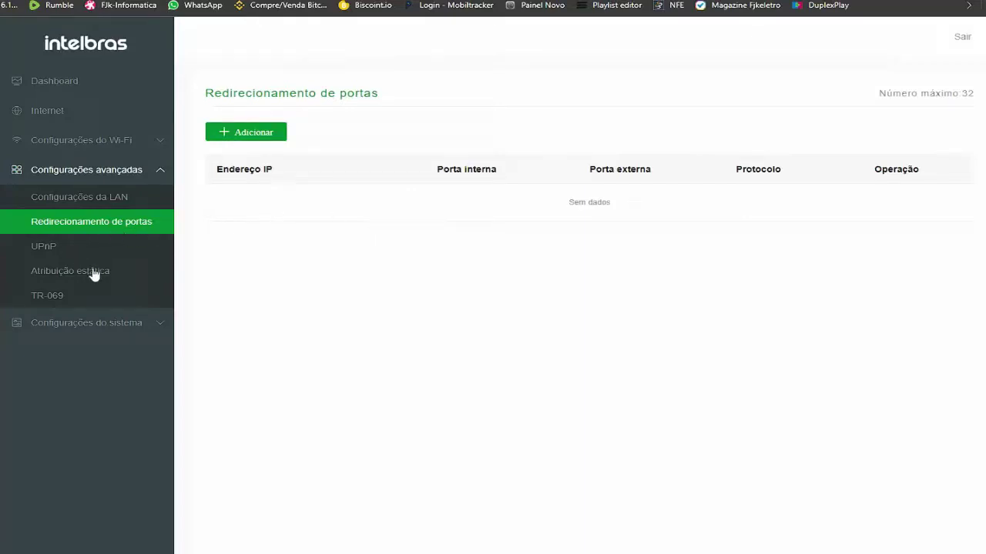
- View the administrator password and remote management pages, then leave firmware updating set to Atualização online
left_click(85, 324)
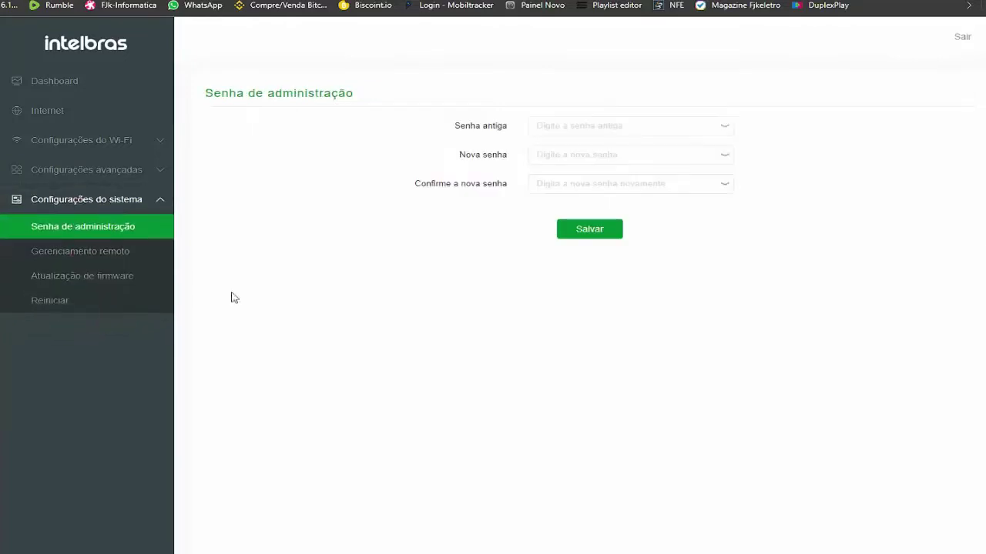
left_click(100, 256)
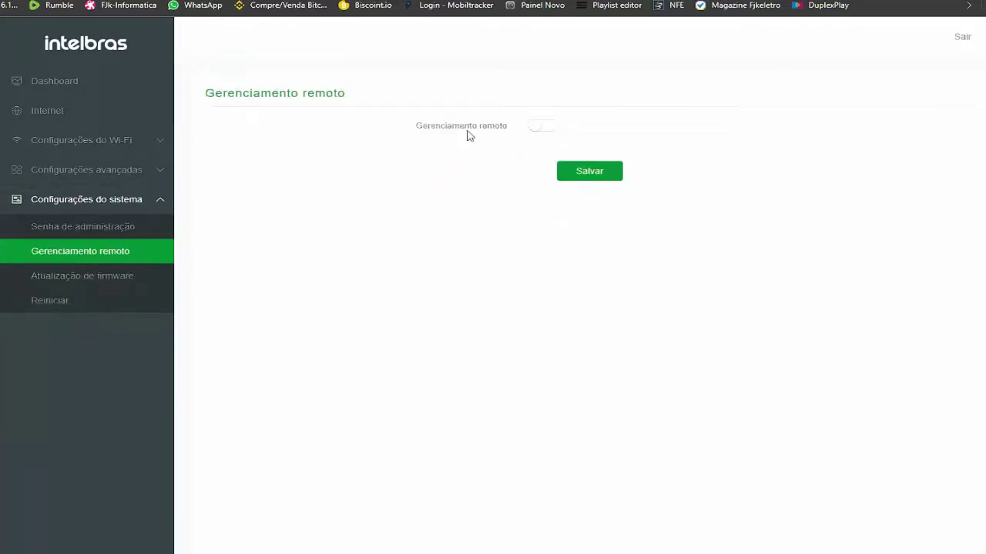
left_click(99, 278)
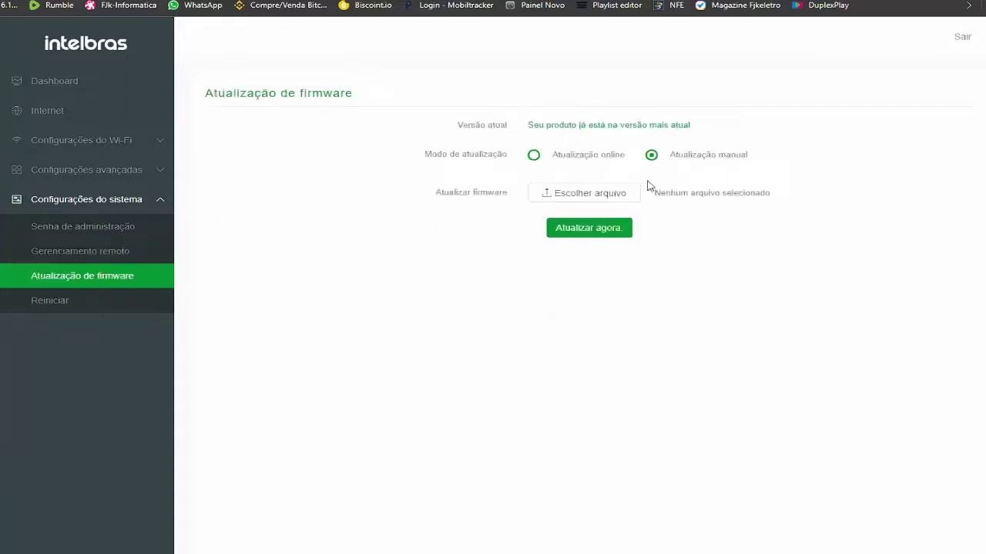
left_click(542, 155)
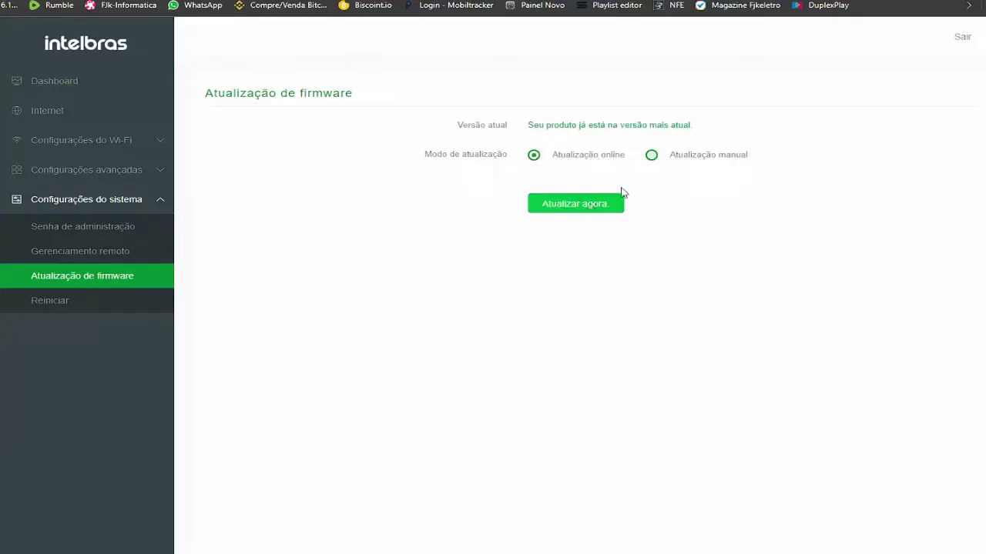
left_click(680, 162)
left_click(562, 157)
- Look through the Internet and Wi-Fi settings pages before landing on the Dashboard again
left_click(66, 87)
left_click(69, 111)
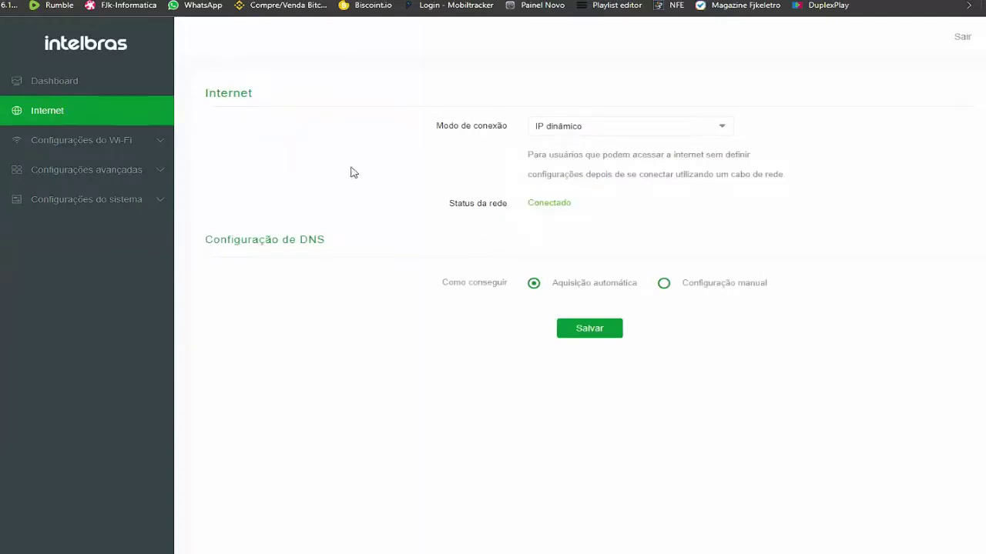
left_click(104, 145)
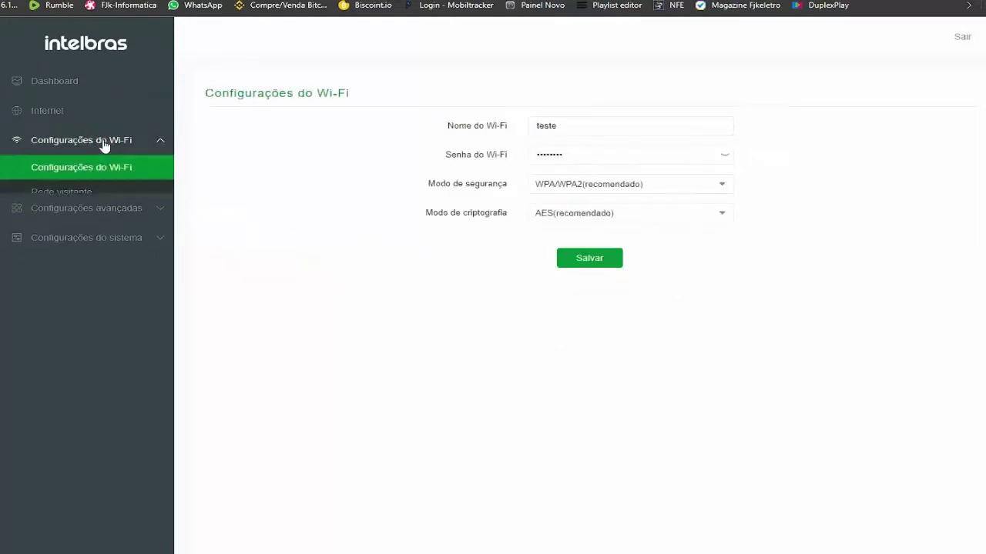
left_click(76, 91)
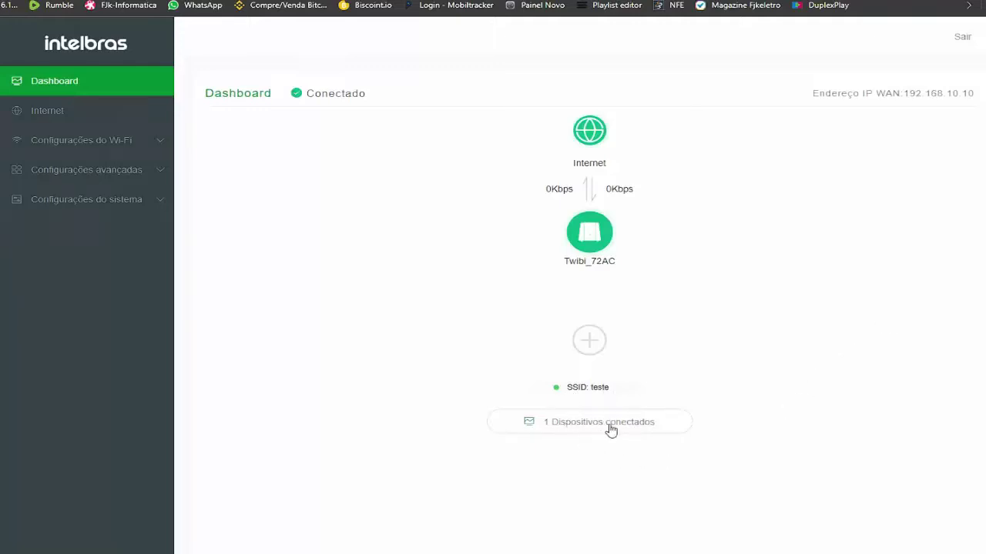
- List the one connected device from the Dashboard, then go to the Internet settings page
left_click(610, 428)
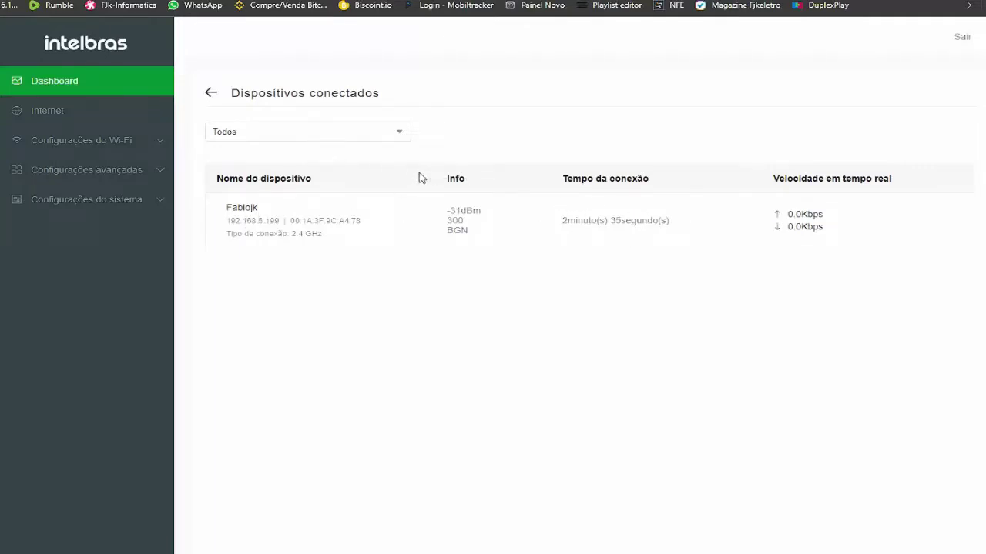
left_click(75, 115)
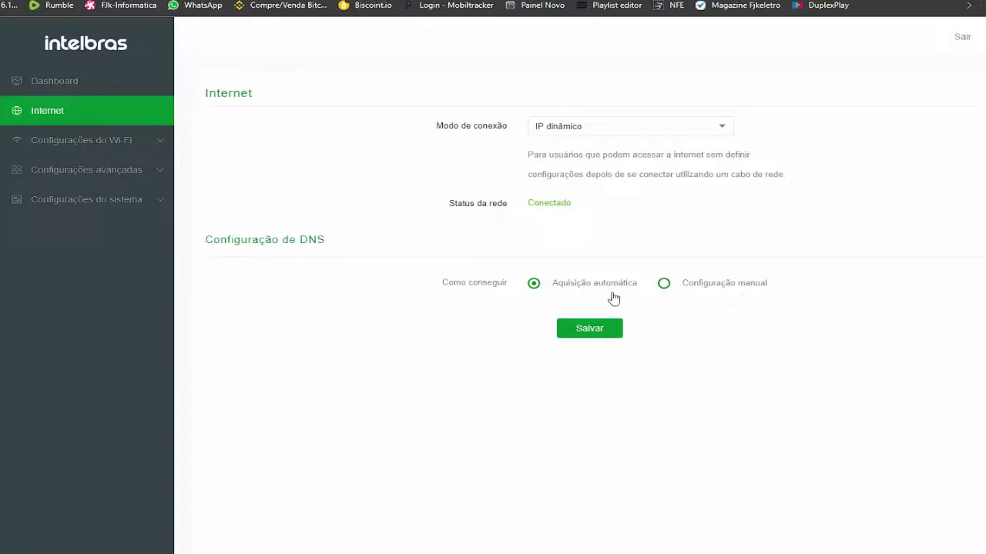
- Switch DNS to Configuração manual to reveal the IPv4 and IPv6 server fields, then go back to the Dashboard
left_click(737, 291)
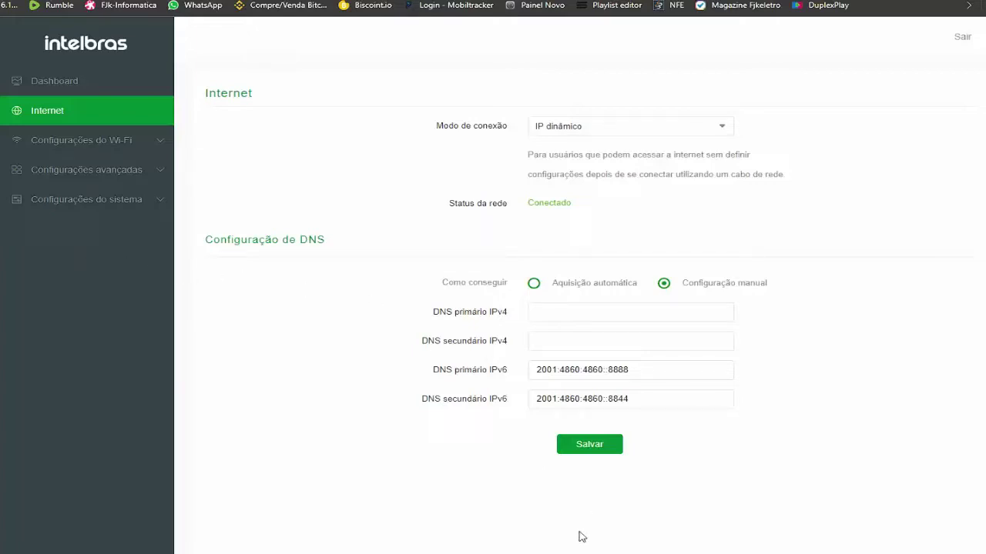
left_click(357, 489)
left_click(37, 80)
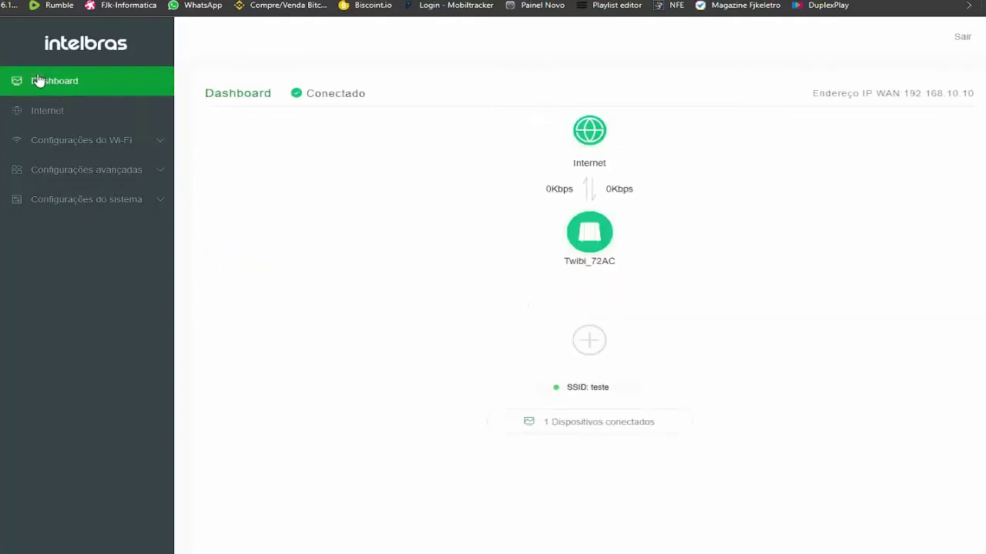